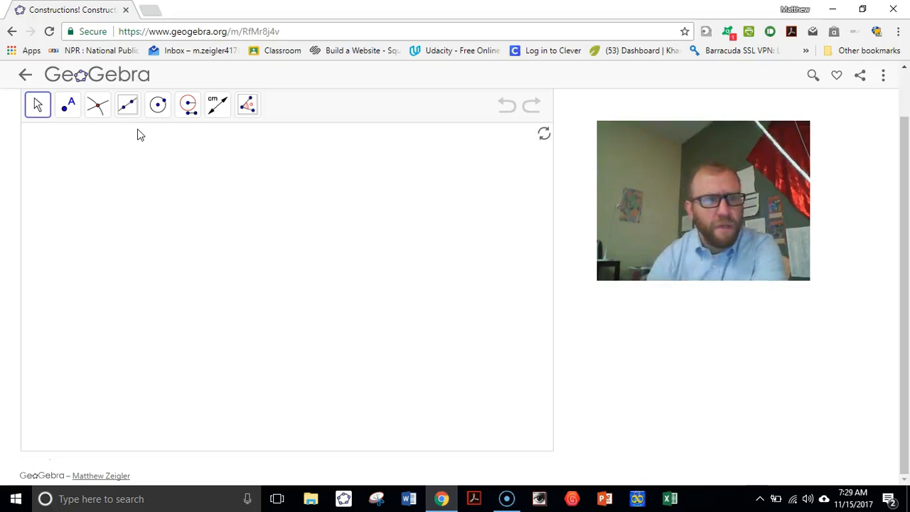
Step: Draw two lines crossing at a shared vertex on the canvas's upper left, one rising and one falling to the right
{"action": "left_click", "coordinate": [129, 114]}
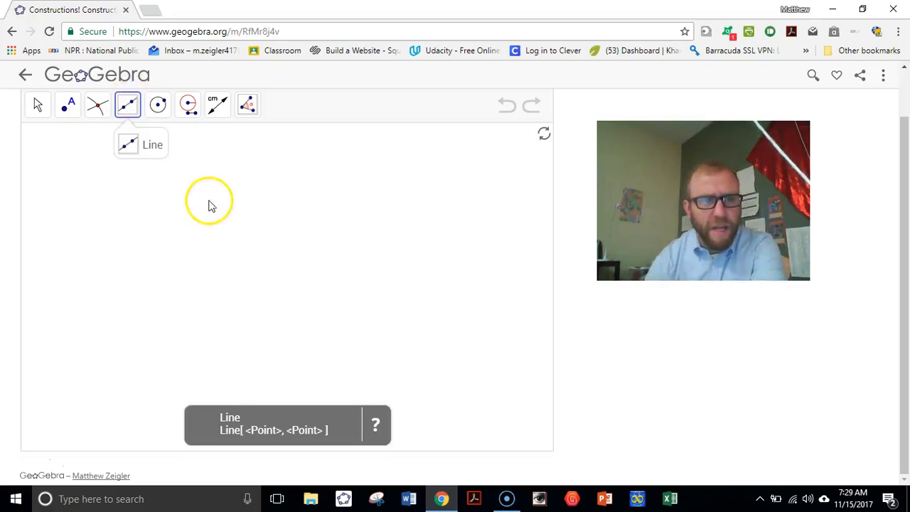
{"action": "left_click", "coordinate": [218, 179]}
{"action": "left_click", "coordinate": [90, 218]}
{"action": "left_click", "coordinate": [90, 219]}
{"action": "left_click", "coordinate": [299, 243]}
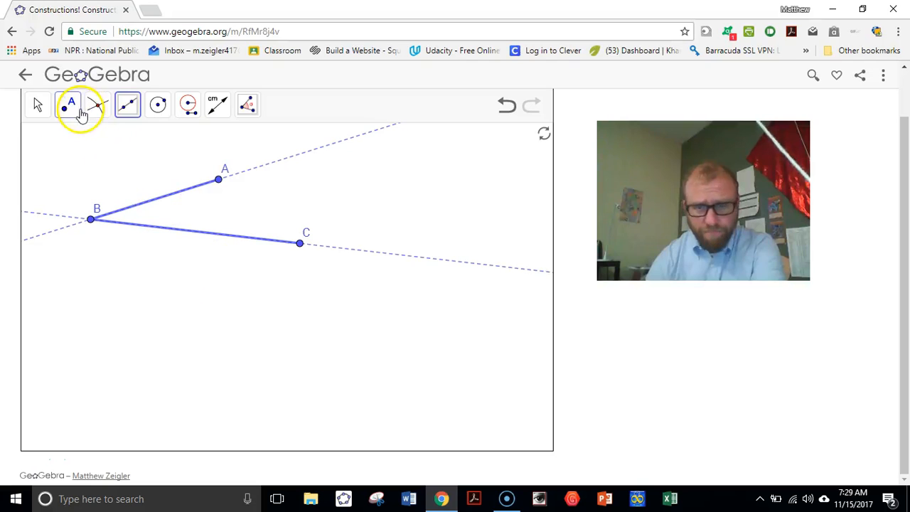
Step: Hide the solid segments BA and BC so only the dashed lines show, and reposition points C and A to widen the angle
{"action": "left_click", "coordinate": [50, 106]}
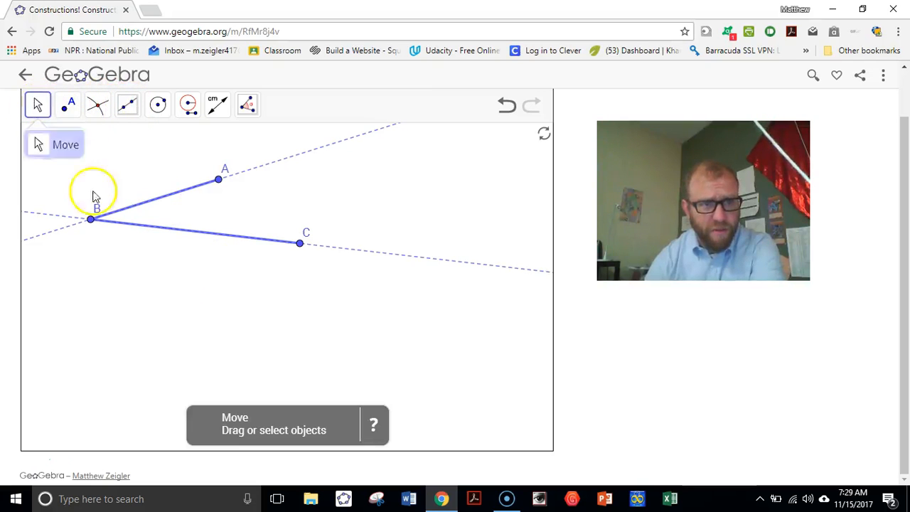
{"action": "right_click", "coordinate": [175, 196]}
{"action": "left_click", "coordinate": [185, 223]}
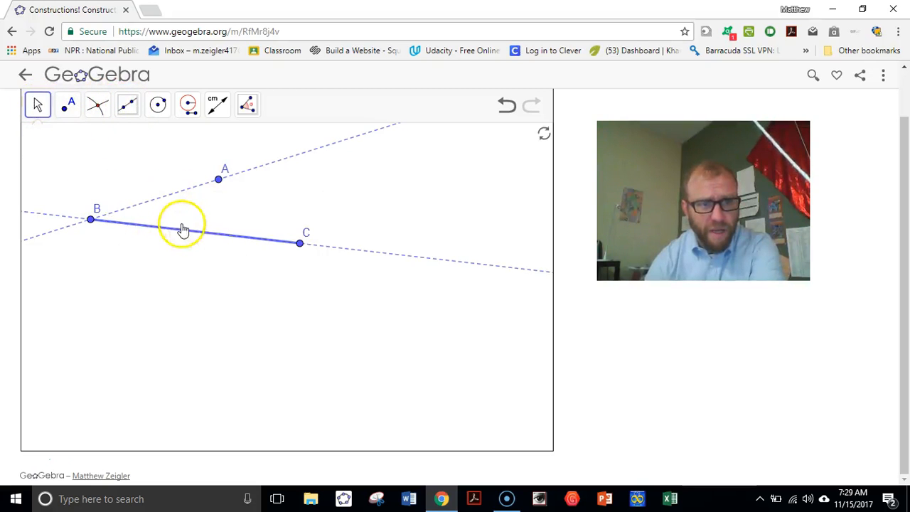
{"action": "right_click", "coordinate": [184, 236]}
{"action": "left_click", "coordinate": [191, 261]}
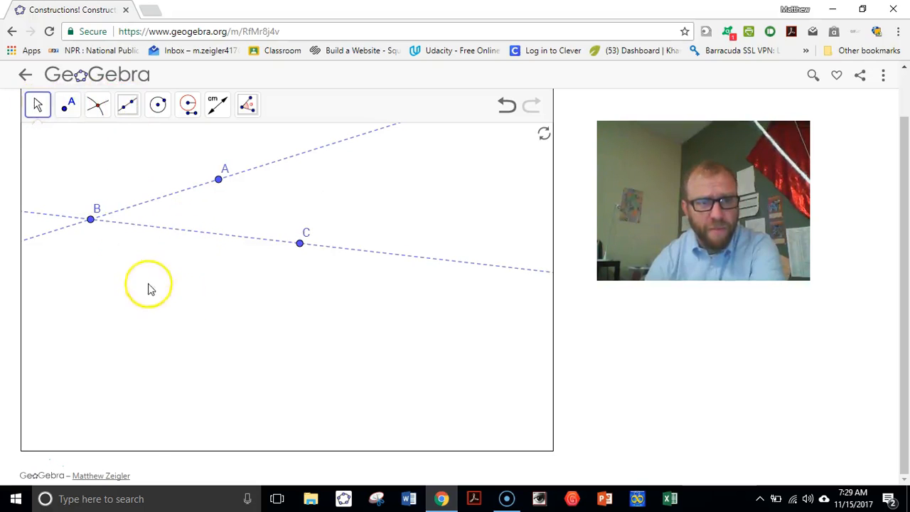
{"action": "left_click_drag", "start_coordinate": [301, 244], "coordinate": [265, 257]}
{"action": "left_click_drag", "start_coordinate": [218, 179], "coordinate": [274, 177]}
Step: Measure angle CBA with its label placed between the two lines near the vertex, and shift point C slightly upward
{"action": "left_click", "coordinate": [247, 104]}
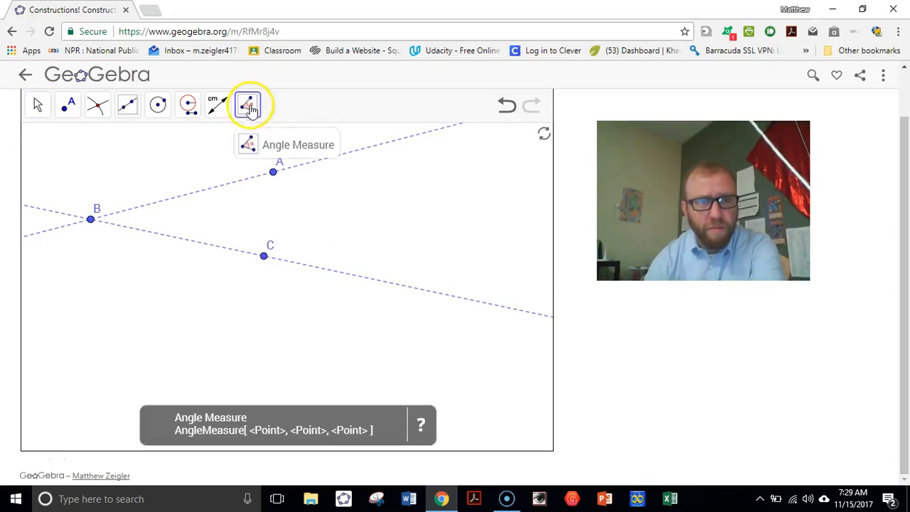
{"action": "left_click", "coordinate": [264, 257]}
{"action": "left_click", "coordinate": [91, 220]}
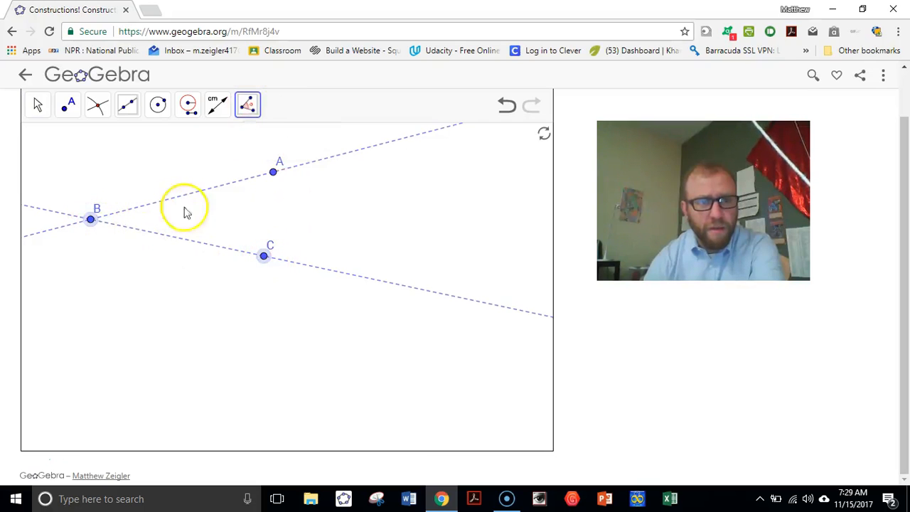
{"action": "left_click", "coordinate": [38, 107]}
{"action": "left_click_drag", "start_coordinate": [117, 222], "coordinate": [148, 225]}
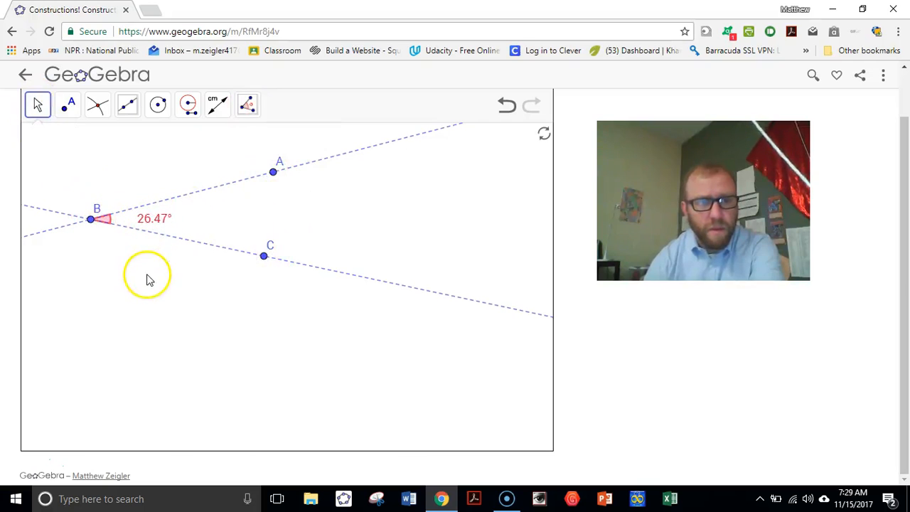
{"action": "mouse_move", "coordinate": [267, 260]}
{"action": "left_mouse_down"}
{"action": "mouse_move", "coordinate": [223, 308]}
{"action": "mouse_move", "coordinate": [267, 255]}
{"action": "left_mouse_up"}
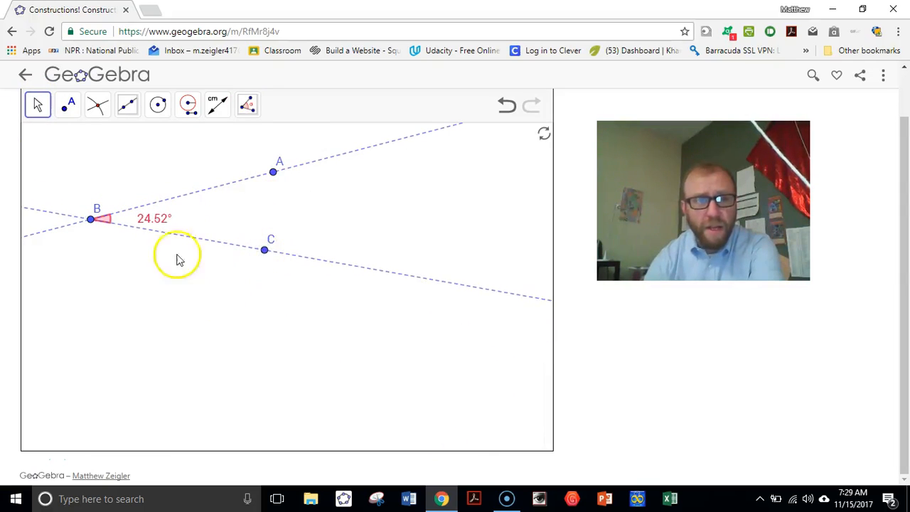
Step: Draw a nearly horizontal line below the angle through two new points, and hide the solid segment between them
{"action": "left_click", "coordinate": [128, 105]}
{"action": "left_click", "coordinate": [115, 395]}
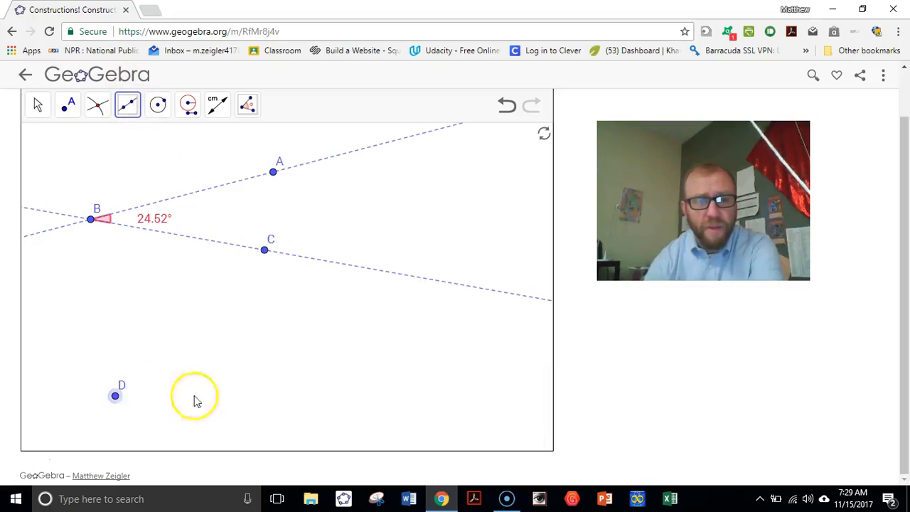
{"action": "left_click", "coordinate": [309, 396]}
{"action": "left_click", "coordinate": [33, 103]}
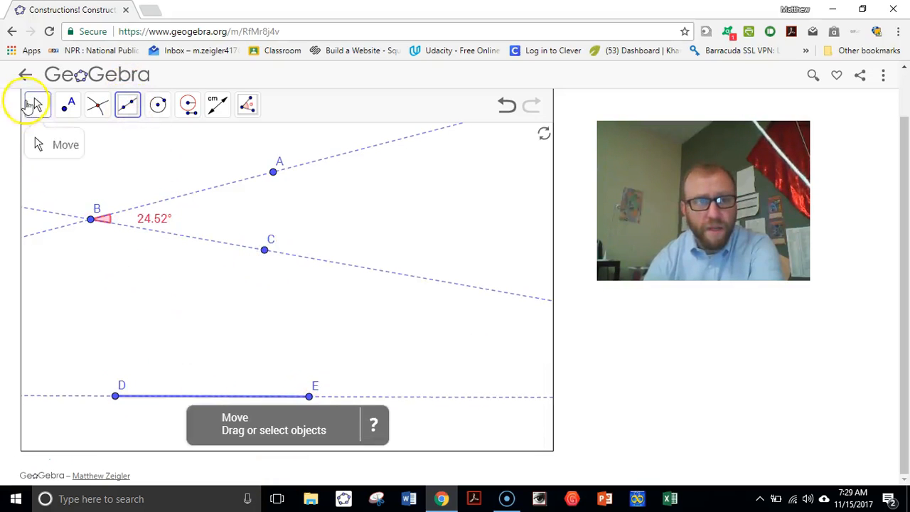
{"action": "right_click", "coordinate": [173, 396]}
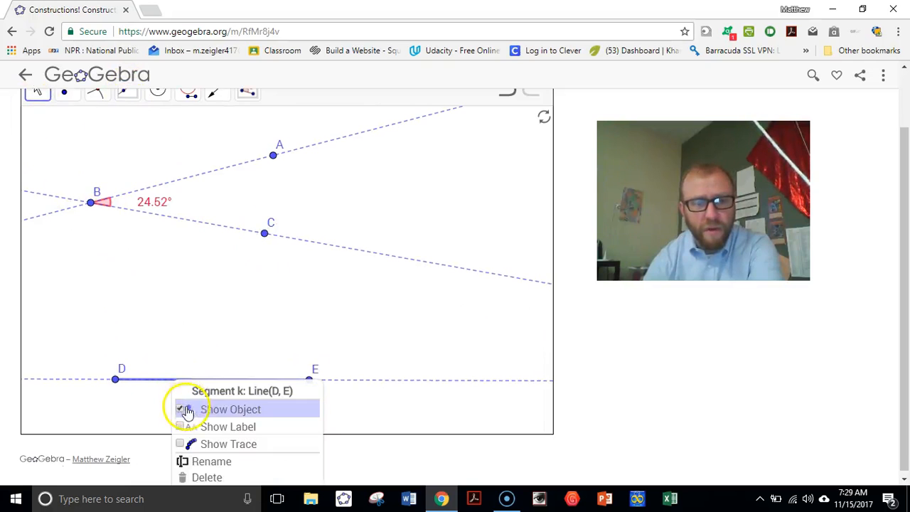
{"action": "left_click", "coordinate": [187, 411]}
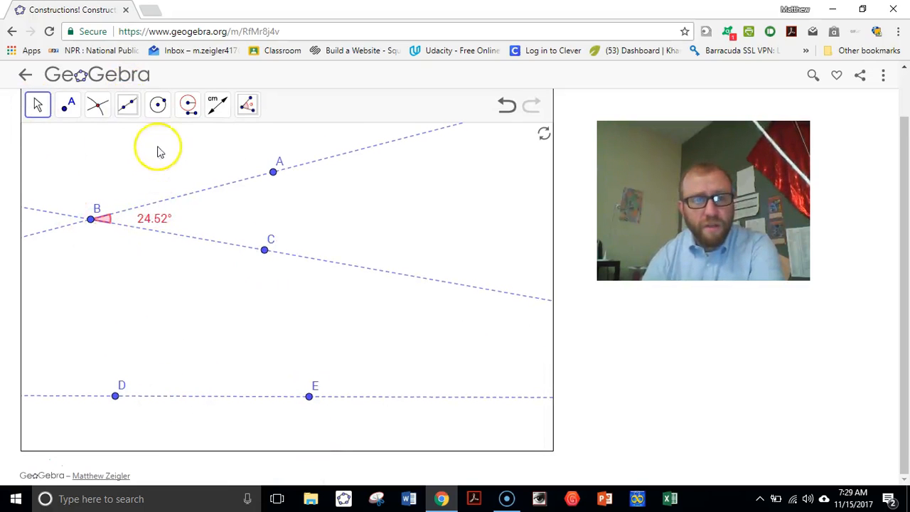
Step: Draw a circle centered at B through a new point on line BC, between B and C
{"action": "left_click", "coordinate": [158, 106]}
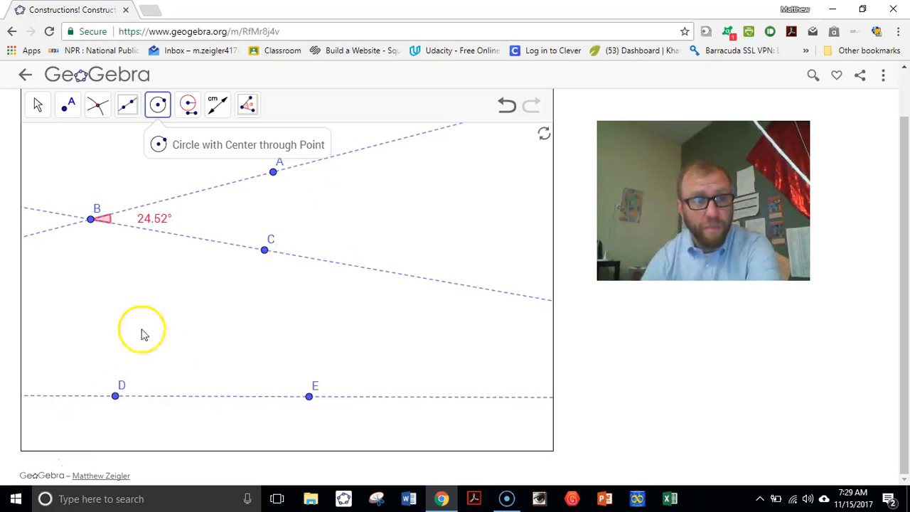
{"action": "left_click", "coordinate": [158, 112]}
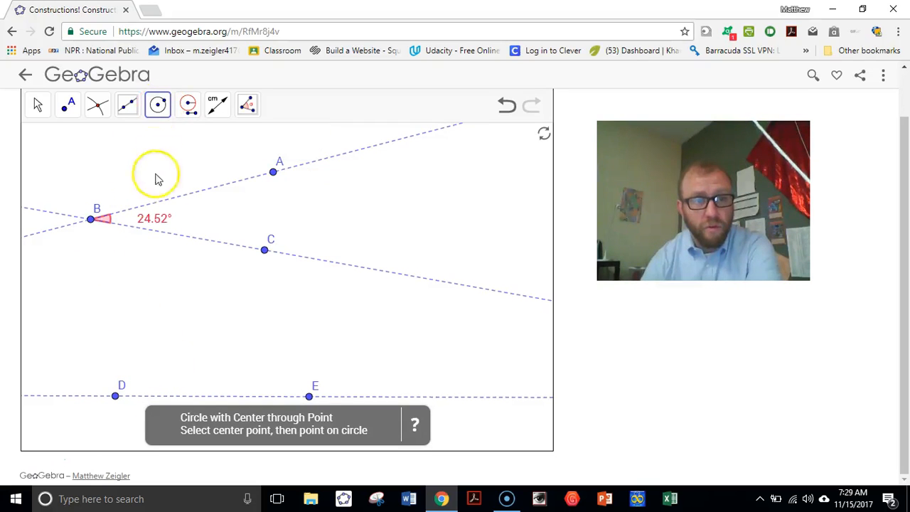
{"action": "left_click", "coordinate": [90, 218]}
{"action": "left_click", "coordinate": [203, 239]}
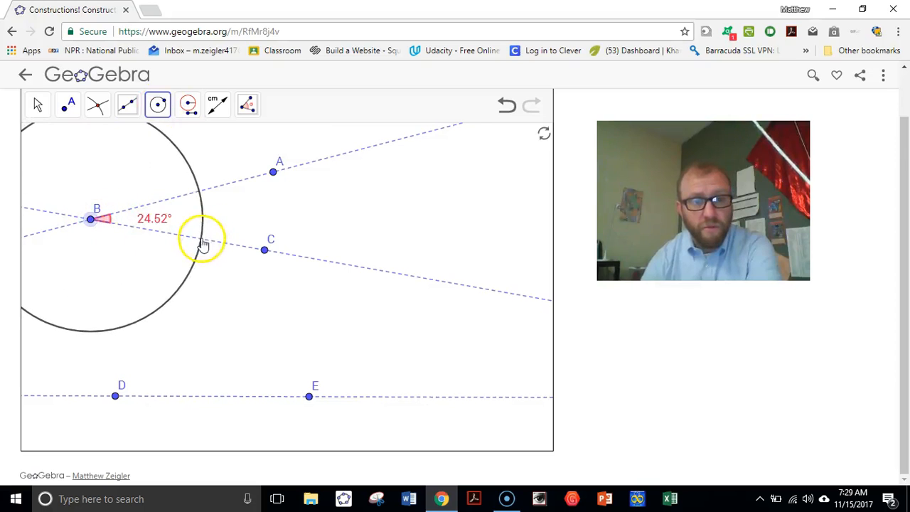
{"action": "left_click", "coordinate": [38, 102]}
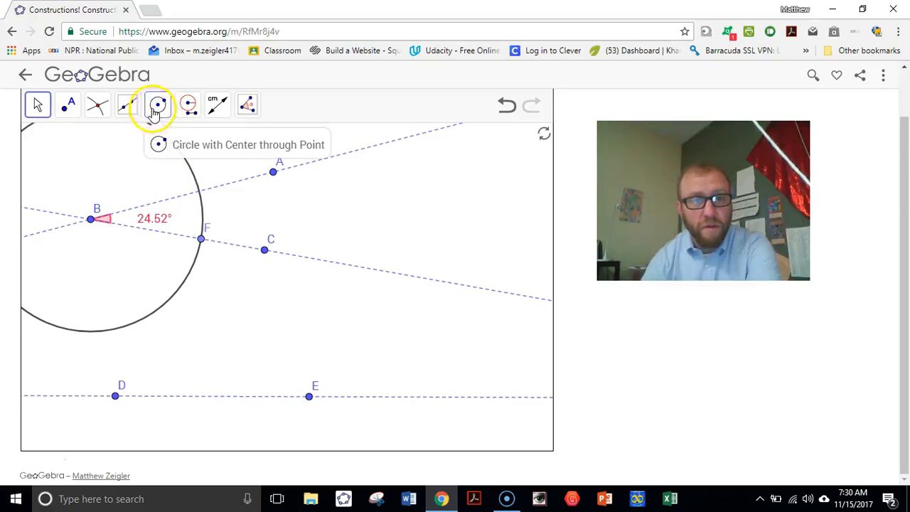
Step: Mark the circle's intersection with line BA between B and A, and enlarge the circle by moving point F toward C
{"action": "left_click", "coordinate": [68, 105]}
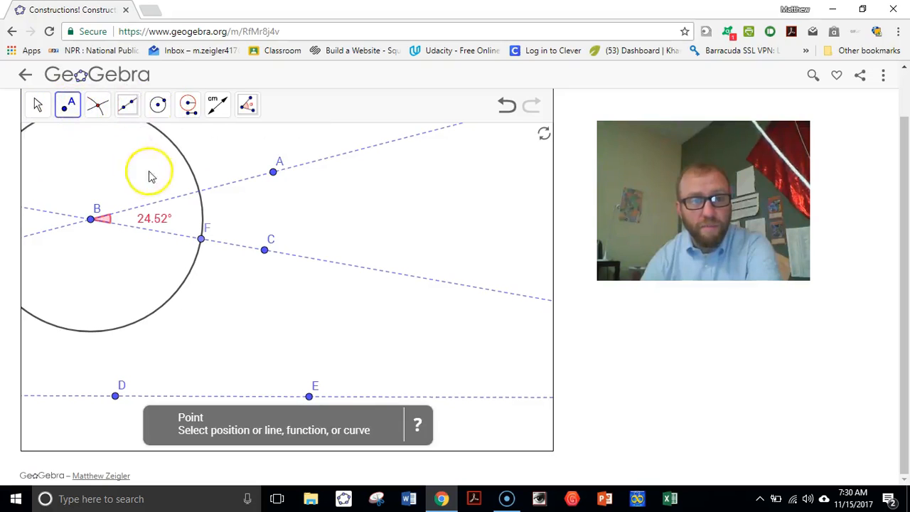
{"action": "left_click", "coordinate": [198, 191]}
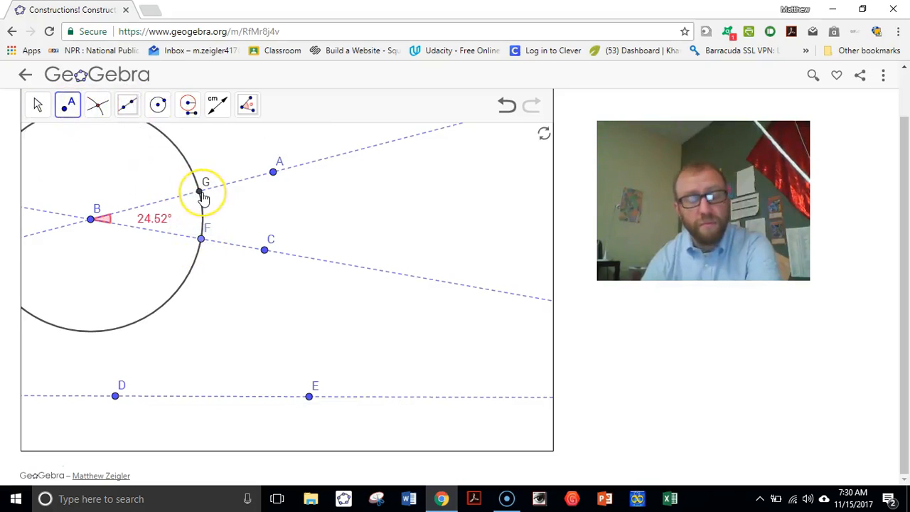
{"action": "left_click", "coordinate": [40, 106]}
{"action": "left_click_drag", "start_coordinate": [202, 237], "coordinate": [222, 252]}
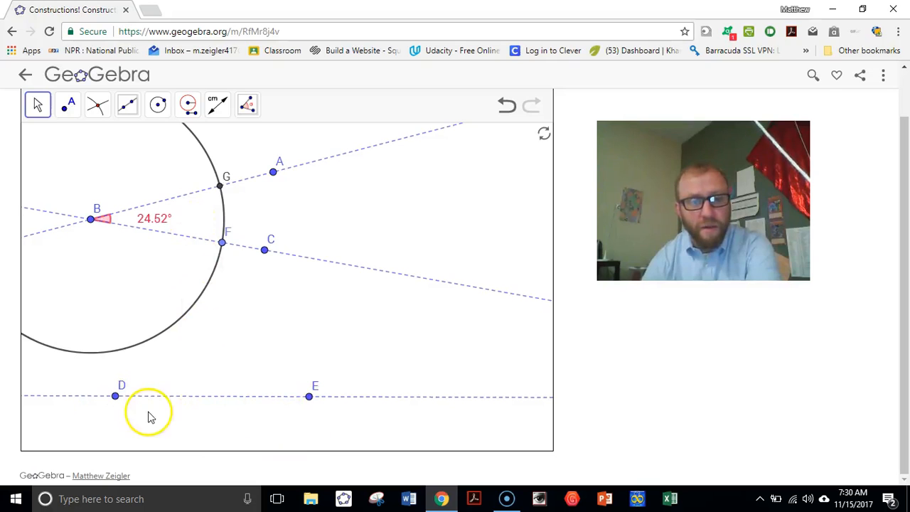
Step: Construct a Compass circle centered at D with radius BF, and move point F outward along line BC to enlarge both circles
{"action": "left_click", "coordinate": [189, 105]}
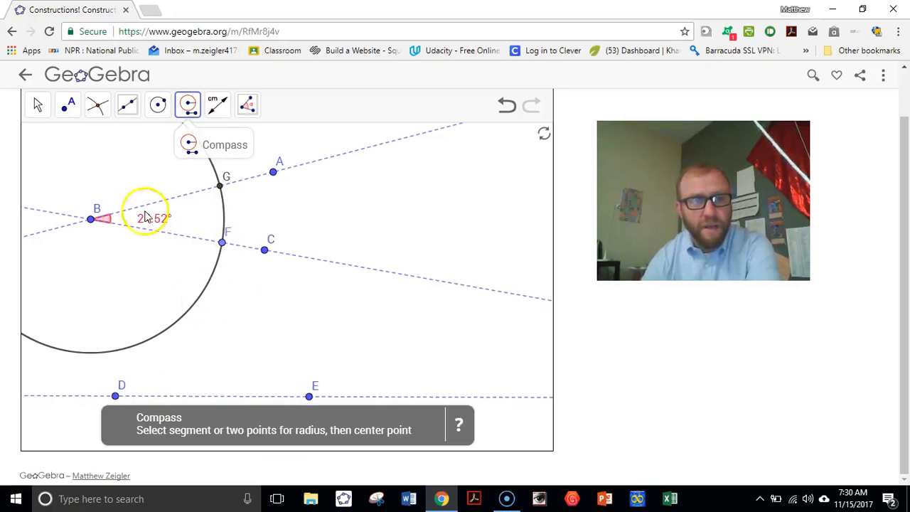
{"action": "left_click", "coordinate": [90, 218]}
{"action": "left_click", "coordinate": [221, 243]}
{"action": "left_click", "coordinate": [115, 396]}
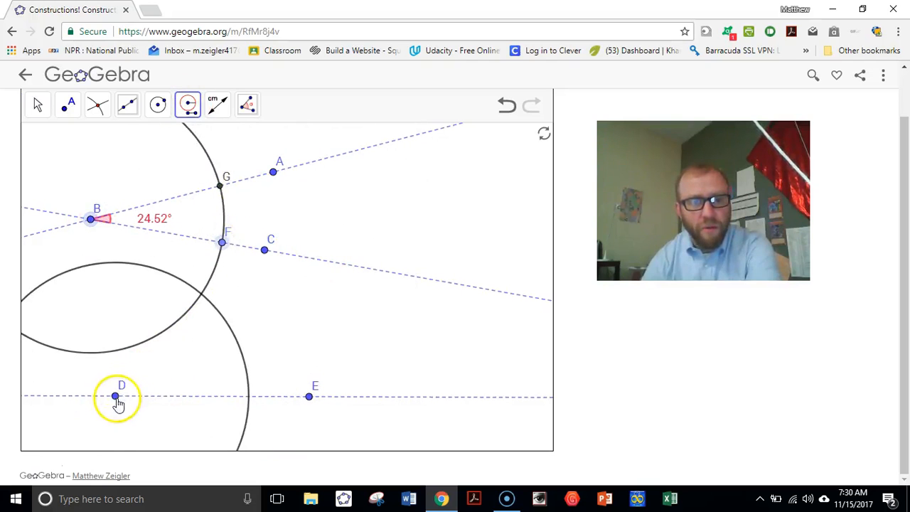
{"action": "left_click", "coordinate": [37, 106]}
{"action": "mouse_move", "coordinate": [222, 244]}
{"action": "left_mouse_down"}
{"action": "mouse_move", "coordinate": [334, 270]}
{"action": "mouse_move", "coordinate": [266, 249]}
{"action": "mouse_move", "coordinate": [227, 246]}
{"action": "mouse_move", "coordinate": [319, 266]}
{"action": "mouse_move", "coordinate": [226, 250]}
{"action": "mouse_move", "coordinate": [235, 246]}
{"action": "left_mouse_up"}
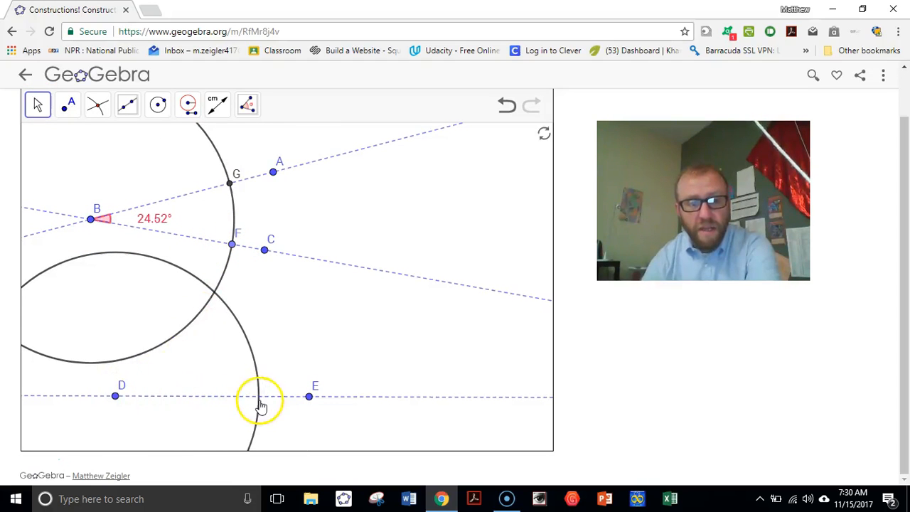
Step: Mark the intersection of circle D with line DE between D and E, and draw a circle centered at F through G
{"action": "left_click", "coordinate": [67, 105]}
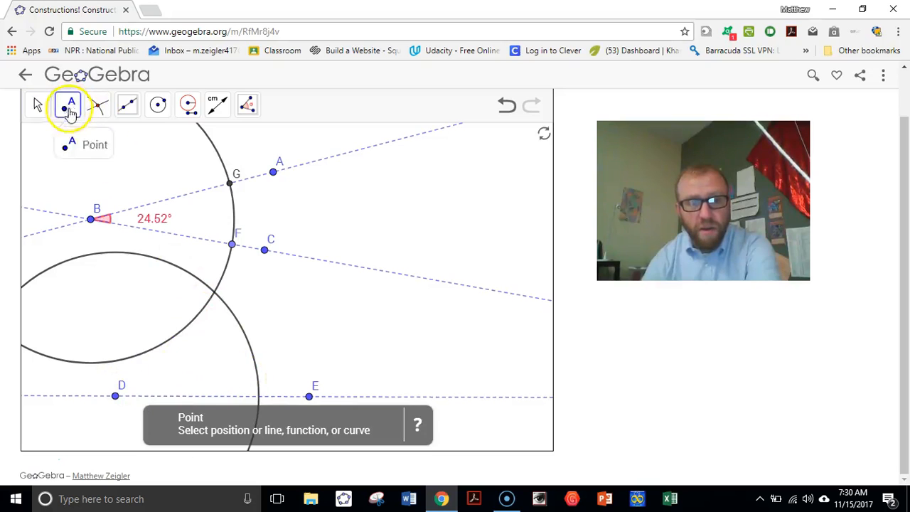
{"action": "left_click", "coordinate": [257, 396]}
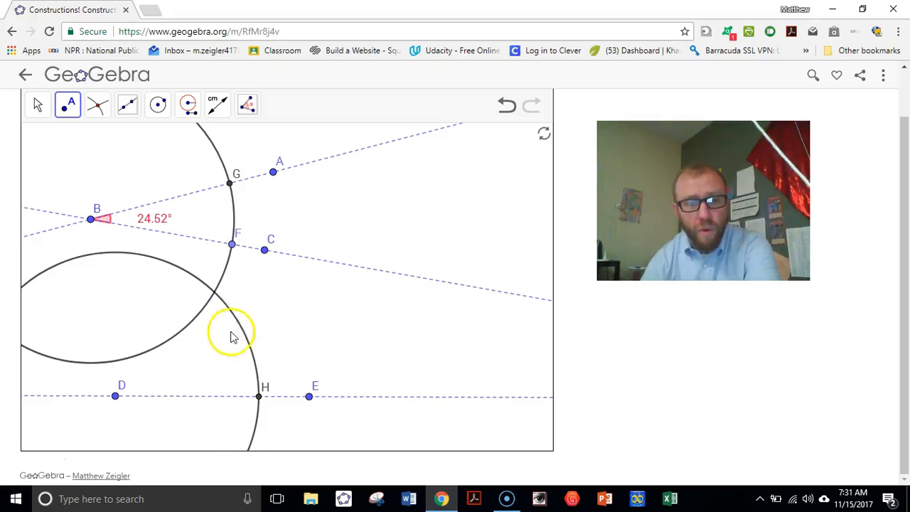
{"action": "left_click", "coordinate": [157, 104]}
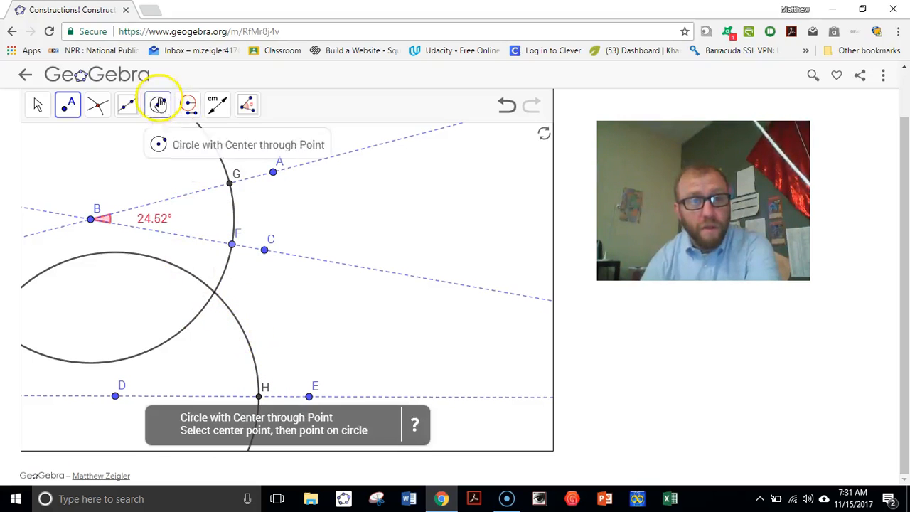
{"action": "left_click", "coordinate": [232, 244]}
{"action": "left_click", "coordinate": [230, 184]}
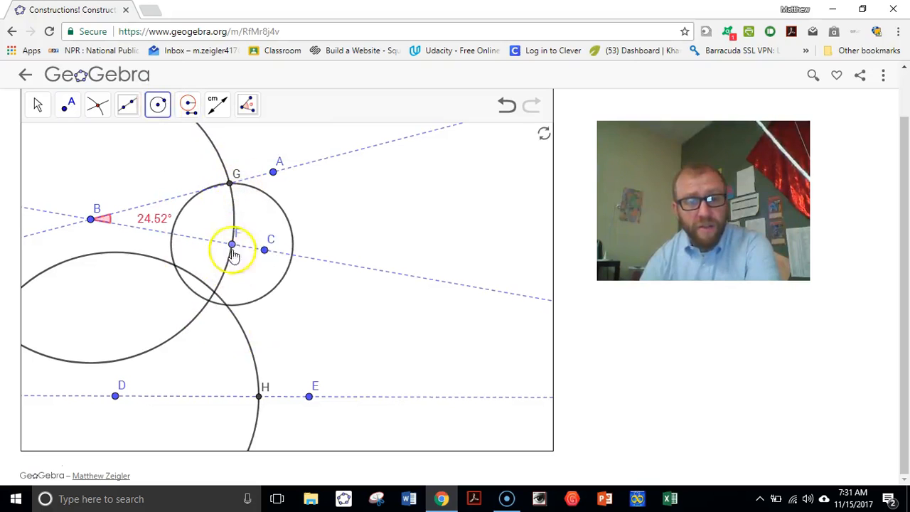
Step: Construct a Compass circle centered at H with the distance from F to G as its radius
{"action": "left_click", "coordinate": [189, 105]}
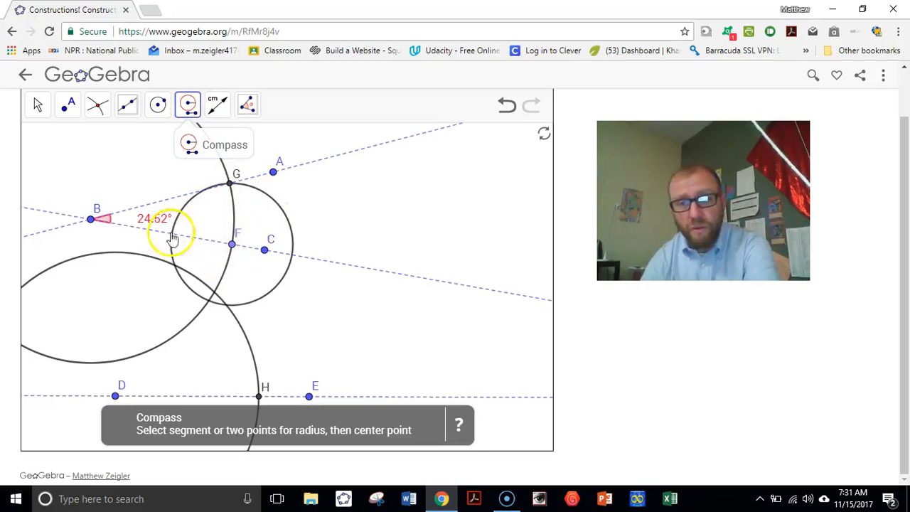
{"action": "left_click", "coordinate": [232, 245]}
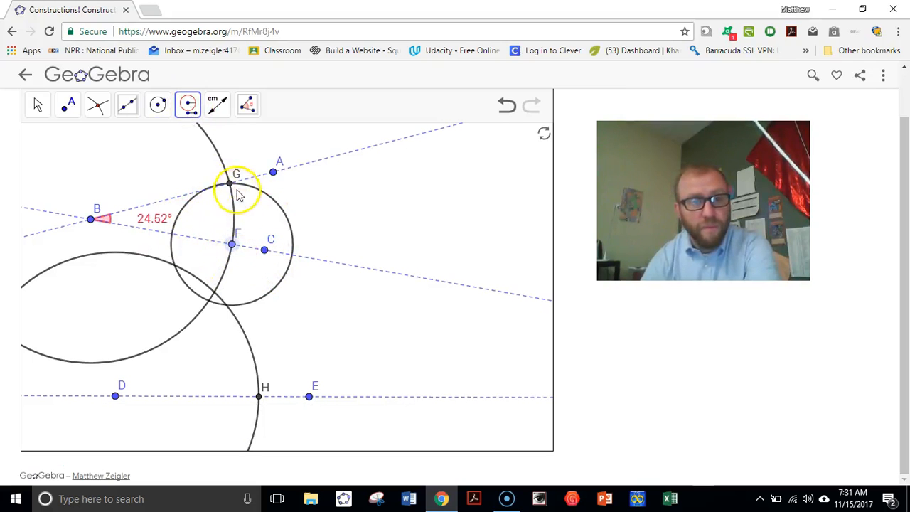
{"action": "left_click", "coordinate": [229, 185]}
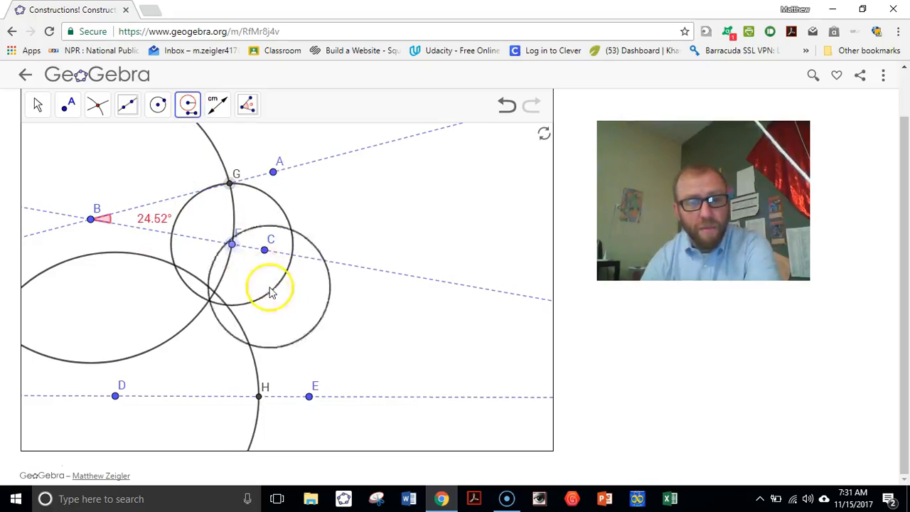
{"action": "left_click", "coordinate": [259, 395]}
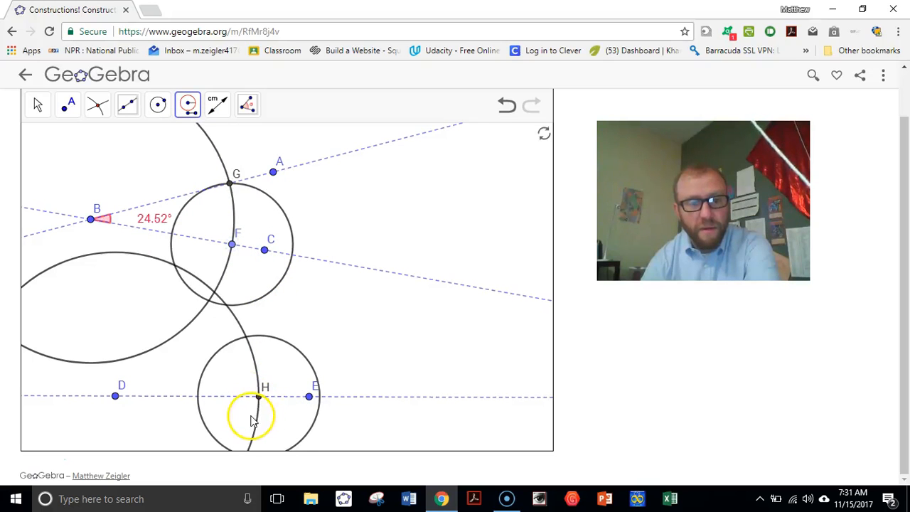
Step: Mark the upper intersection of the circles centered at D and H, and move point F inward along line BC
{"action": "left_click", "coordinate": [71, 110]}
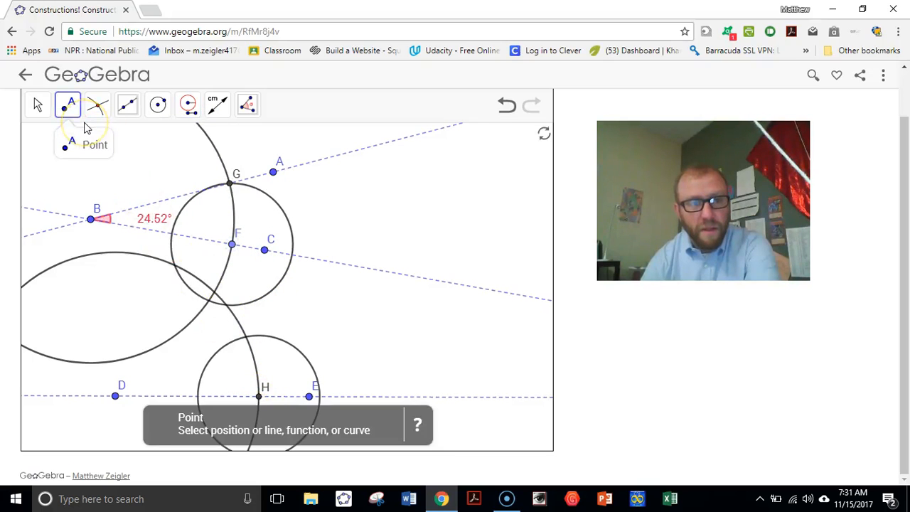
{"action": "left_click", "coordinate": [246, 336]}
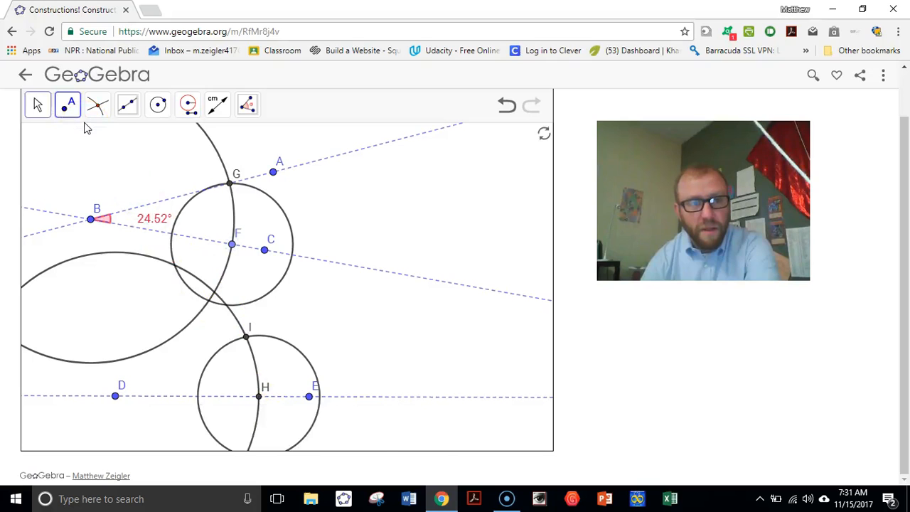
{"action": "key", "text": "Escape"}
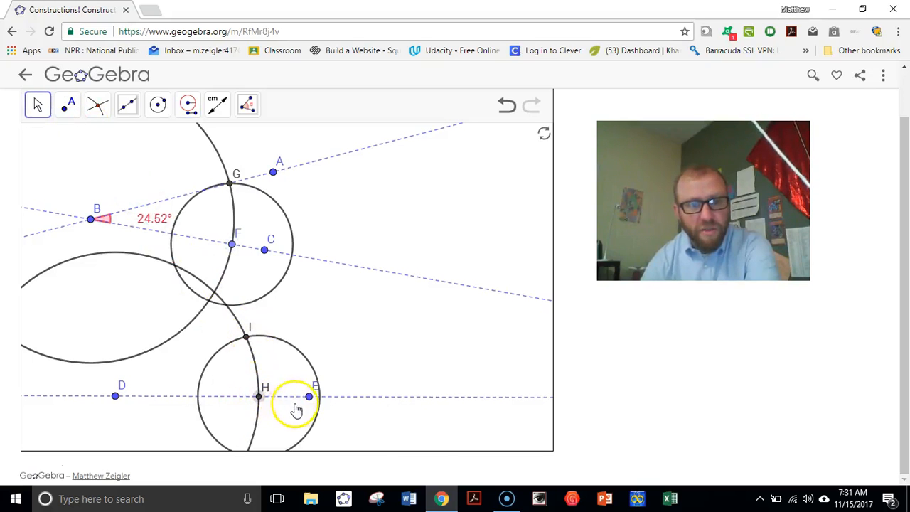
{"action": "mouse_move", "coordinate": [233, 247]}
{"action": "left_mouse_down"}
{"action": "mouse_move", "coordinate": [339, 277]}
{"action": "mouse_move", "coordinate": [217, 243]}
{"action": "left_mouse_up"}
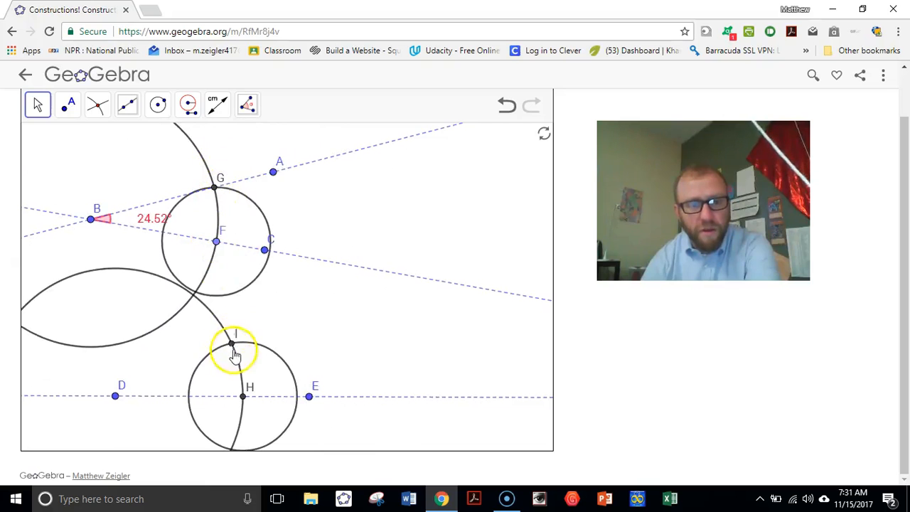
Step: Draw a line through points D and I, and hide the solid segment between them
{"action": "mouse_move", "coordinate": [216, 243]}
{"action": "left_mouse_down"}
{"action": "mouse_move", "coordinate": [379, 274]}
{"action": "mouse_move", "coordinate": [218, 245]}
{"action": "left_mouse_up"}
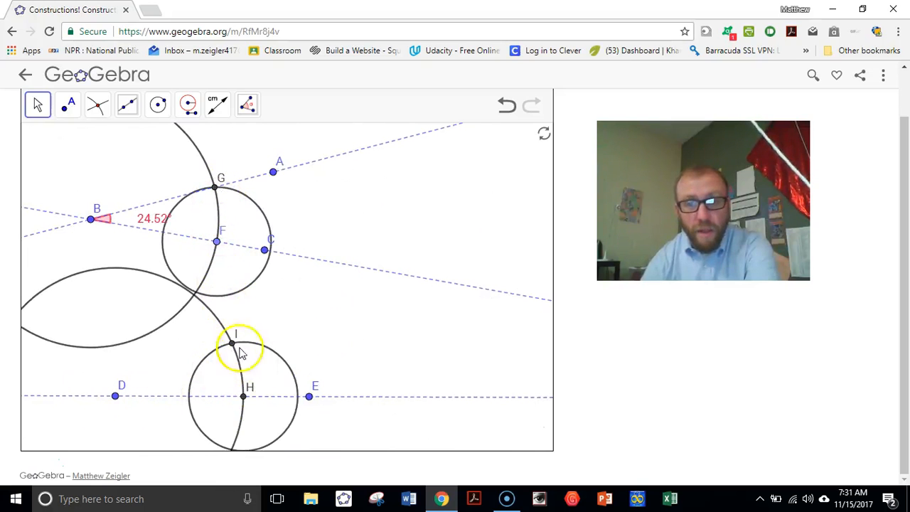
{"action": "left_click", "coordinate": [128, 104]}
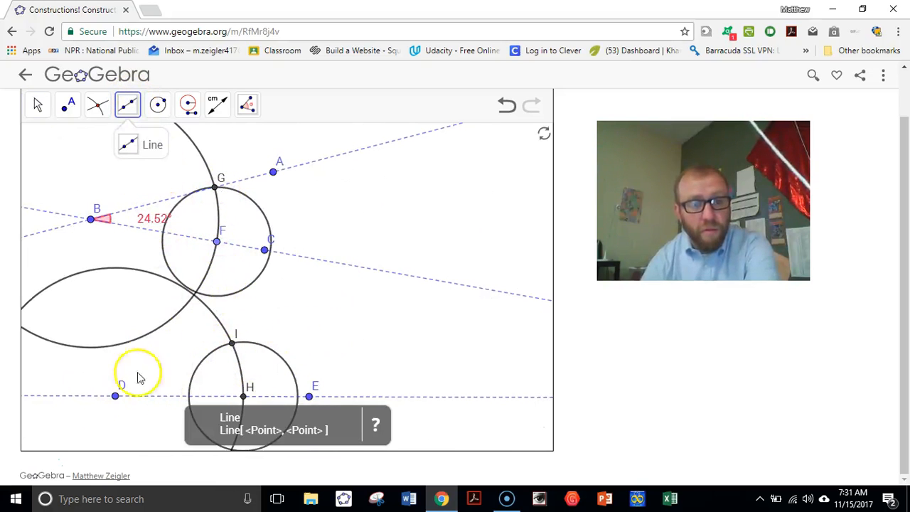
{"action": "left_click", "coordinate": [116, 396]}
{"action": "left_click", "coordinate": [233, 343]}
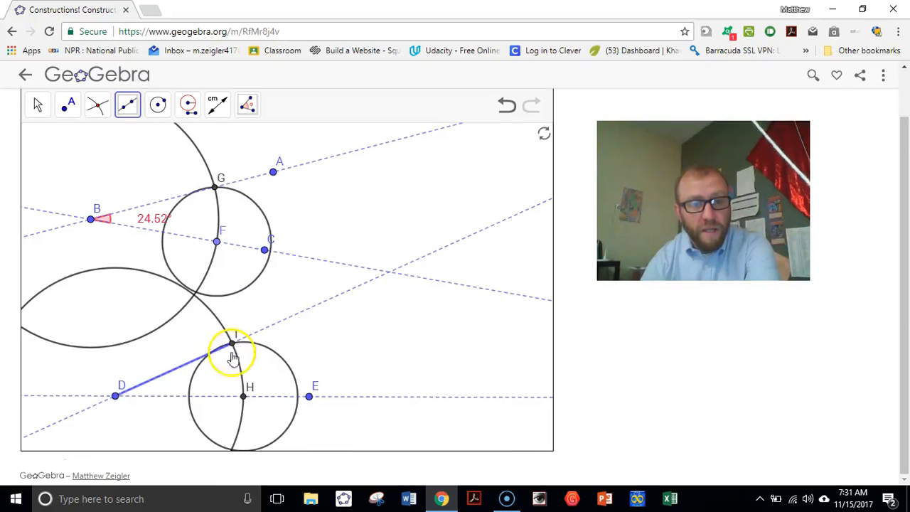
{"action": "left_click", "coordinate": [39, 106]}
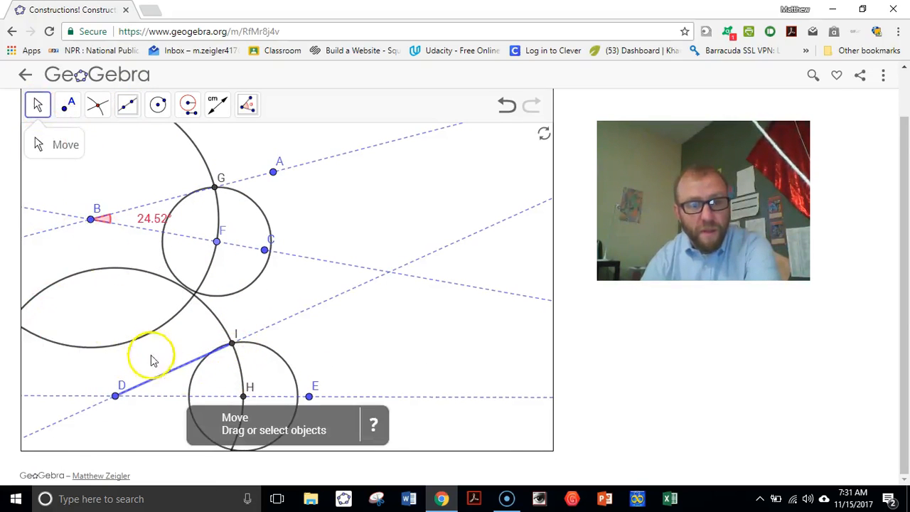
{"action": "right_click", "coordinate": [169, 386]}
{"action": "left_click", "coordinate": [170, 406]}
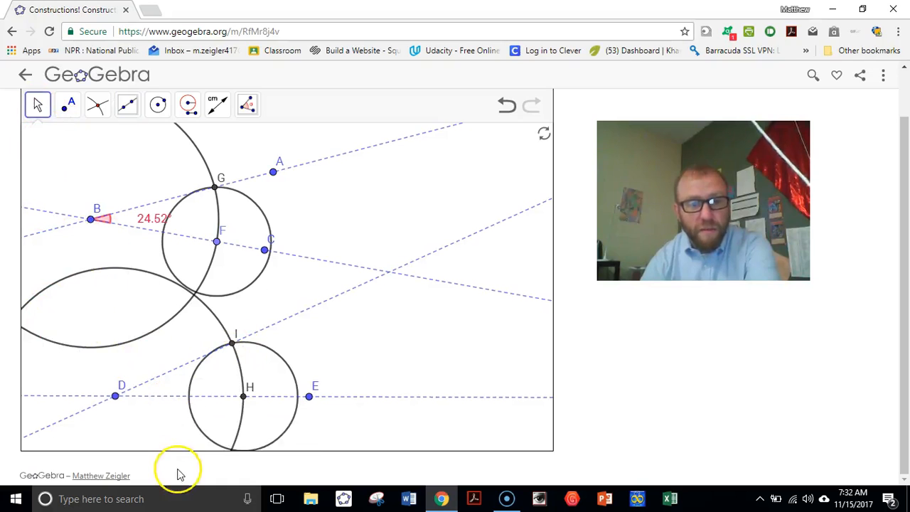
Step: Hide the four construction circles centered at H, F, B and D
{"action": "right_click", "coordinate": [267, 353]}
{"action": "left_click", "coordinate": [273, 374]}
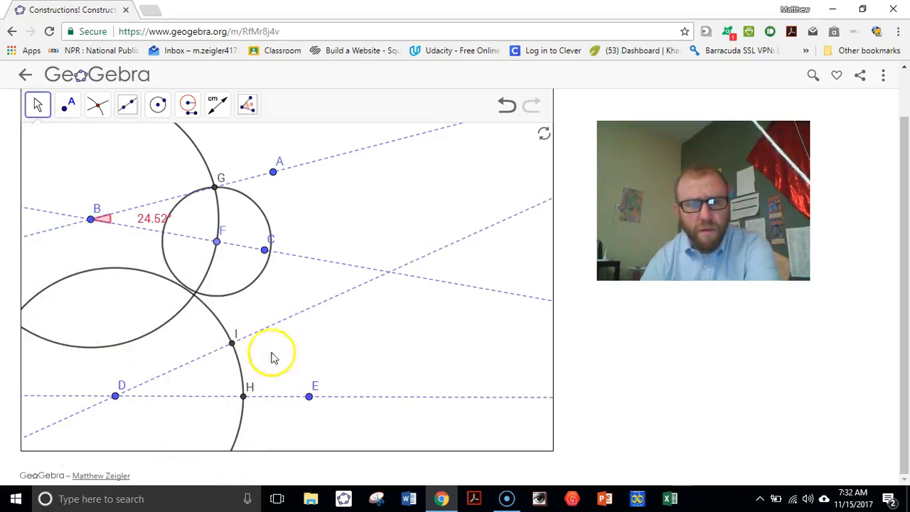
{"action": "right_click", "coordinate": [250, 292]}
{"action": "left_click", "coordinate": [248, 310]}
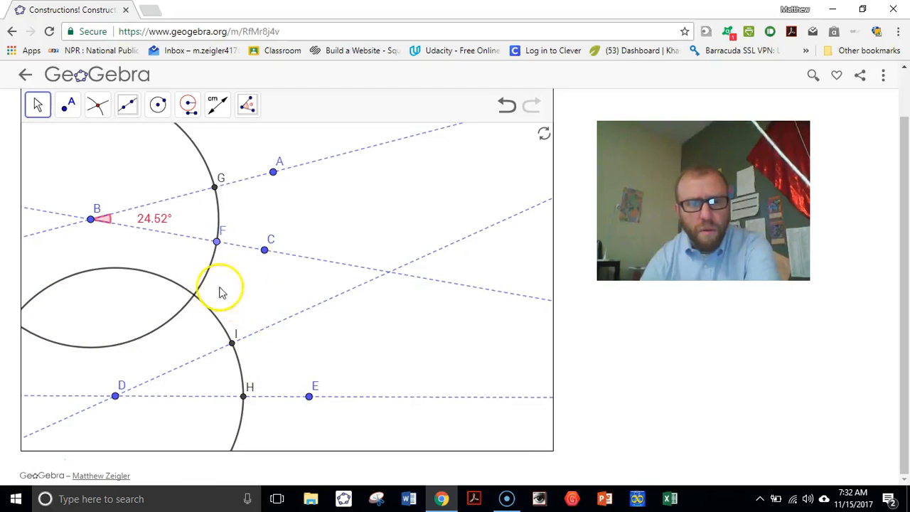
{"action": "right_click", "coordinate": [206, 284]}
{"action": "left_click", "coordinate": [213, 308]}
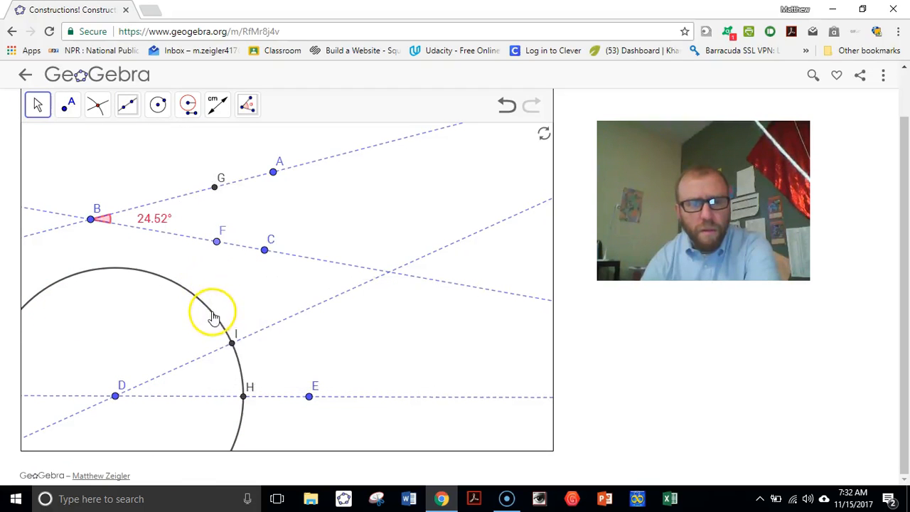
{"action": "right_click", "coordinate": [214, 316]}
{"action": "left_click", "coordinate": [225, 342]}
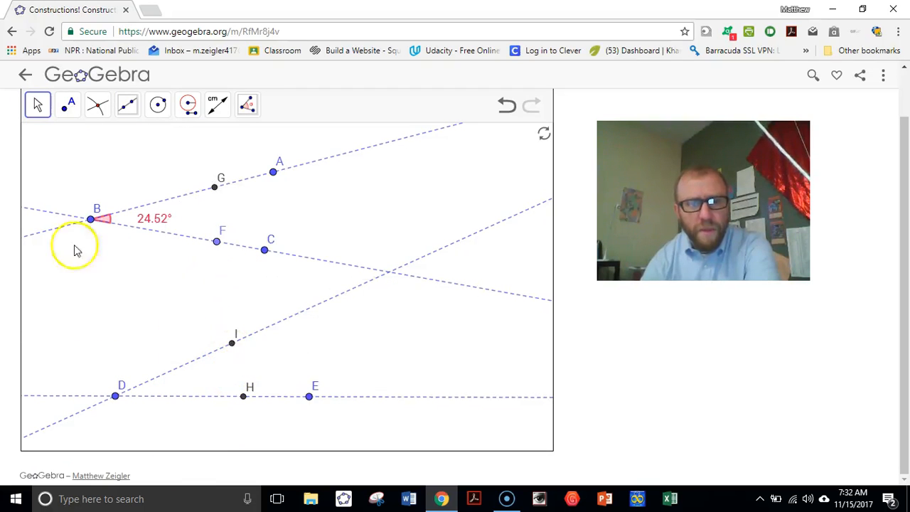
Step: Move point F along line BC, and move point C slightly toward line AB to narrow angle ABC
{"action": "left_click", "coordinate": [47, 109]}
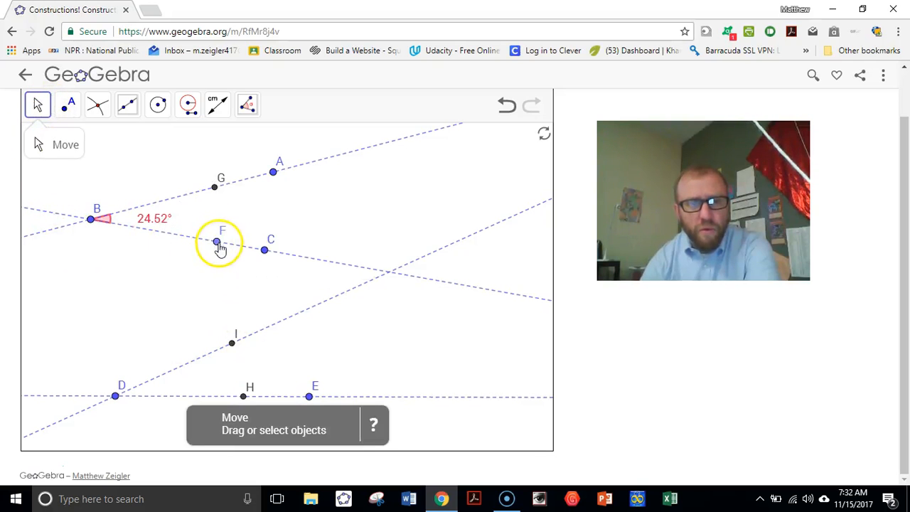
{"action": "mouse_move", "coordinate": [217, 245]}
{"action": "left_mouse_down"}
{"action": "mouse_move", "coordinate": [336, 271]}
{"action": "mouse_move", "coordinate": [209, 249]}
{"action": "left_mouse_up"}
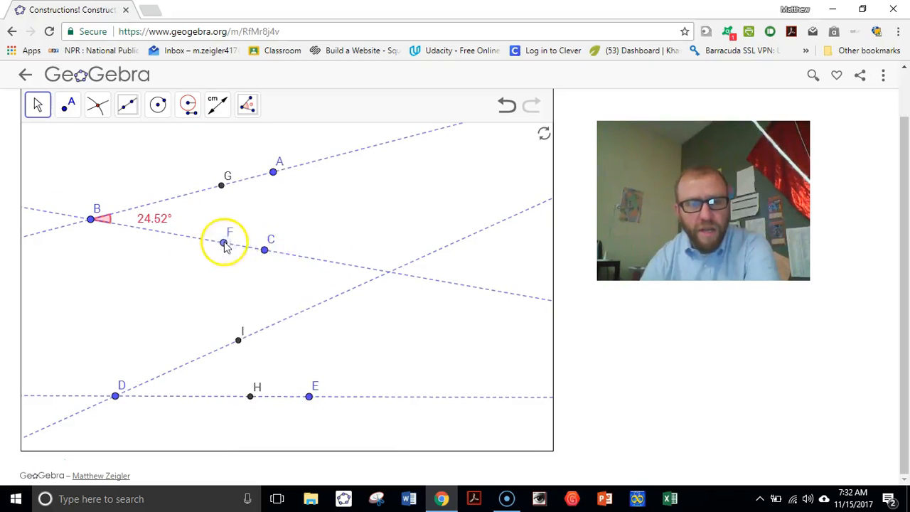
{"action": "mouse_move", "coordinate": [265, 255]}
{"action": "left_mouse_down"}
{"action": "mouse_move", "coordinate": [248, 270]}
{"action": "mouse_move", "coordinate": [272, 250]}
{"action": "mouse_move", "coordinate": [248, 272]}
{"action": "mouse_move", "coordinate": [287, 241]}
{"action": "mouse_move", "coordinate": [258, 260]}
{"action": "mouse_move", "coordinate": [274, 244]}
{"action": "mouse_move", "coordinate": [245, 254]}
{"action": "mouse_move", "coordinate": [275, 245]}
{"action": "left_mouse_up"}
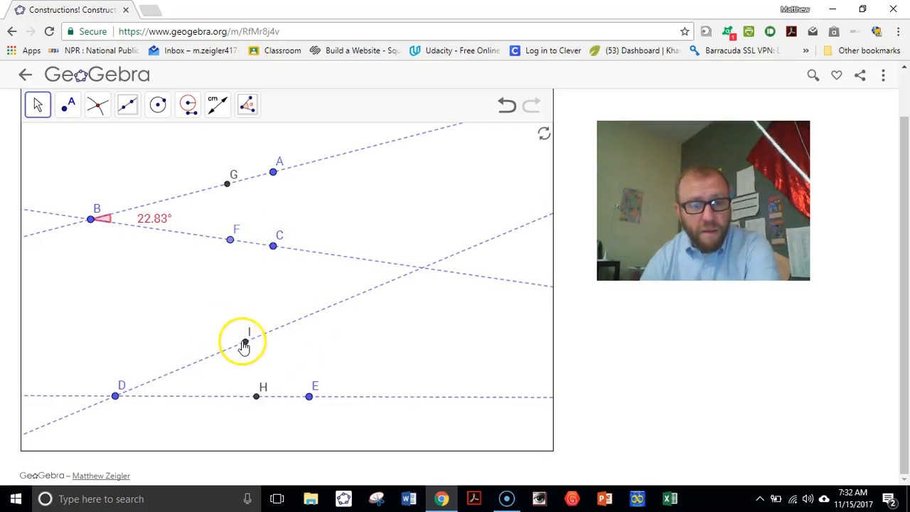
Step: Hide point H and measure angle EDI with the Angle Measure tool
{"action": "right_click", "coordinate": [258, 400]}
{"action": "left_click", "coordinate": [264, 410]}
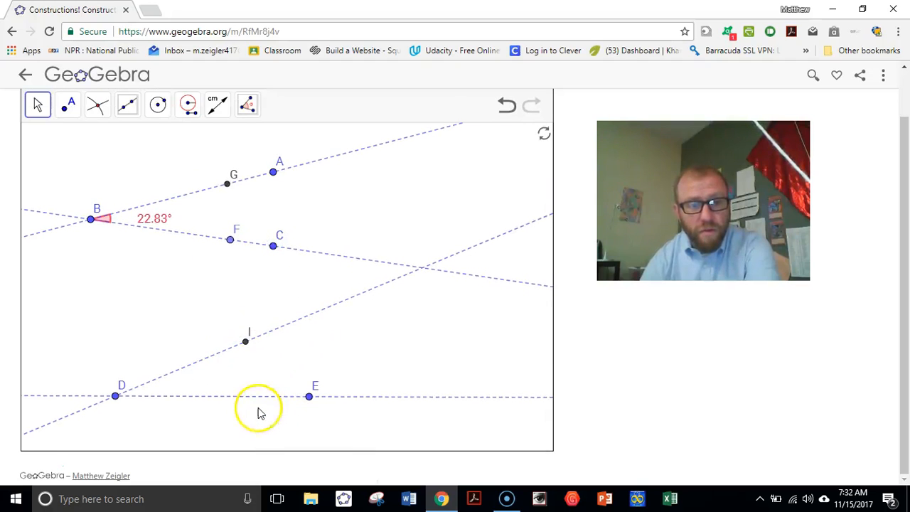
{"action": "left_click", "coordinate": [247, 105]}
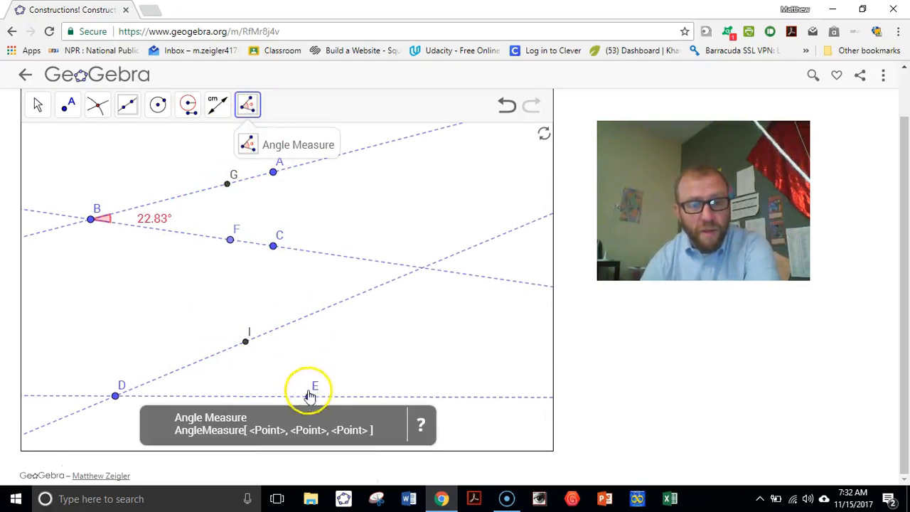
{"action": "left_click", "coordinate": [310, 397]}
{"action": "left_click", "coordinate": [115, 398]}
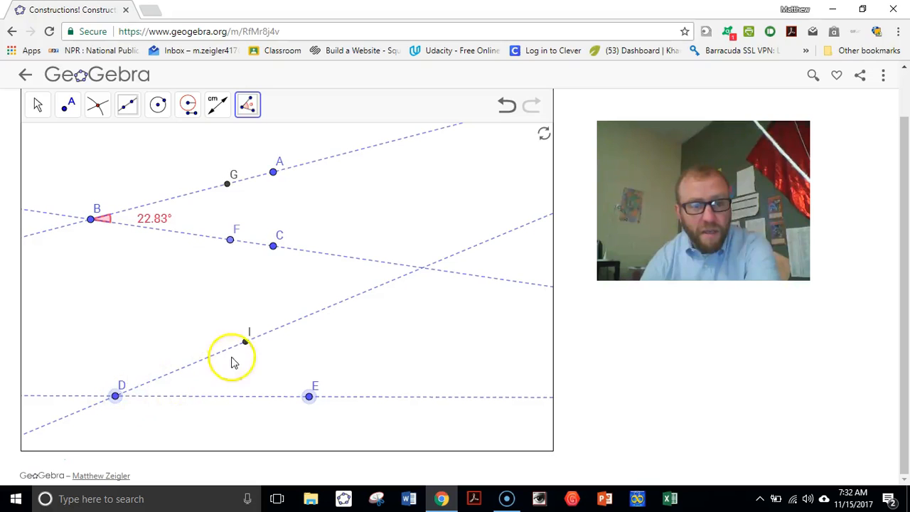
Step: Hide the remaining construction points F, G and I
{"action": "left_click", "coordinate": [37, 105]}
{"action": "right_click", "coordinate": [229, 241]}
{"action": "left_click", "coordinate": [240, 261]}
{"action": "right_click", "coordinate": [229, 189]}
{"action": "left_click", "coordinate": [240, 213]}
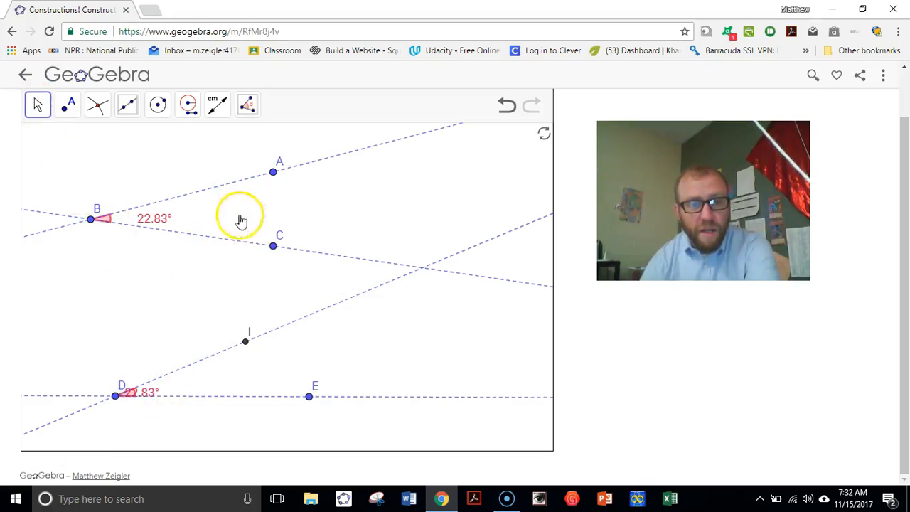
{"action": "right_click", "coordinate": [246, 343]}
{"action": "left_click", "coordinate": [253, 372]}
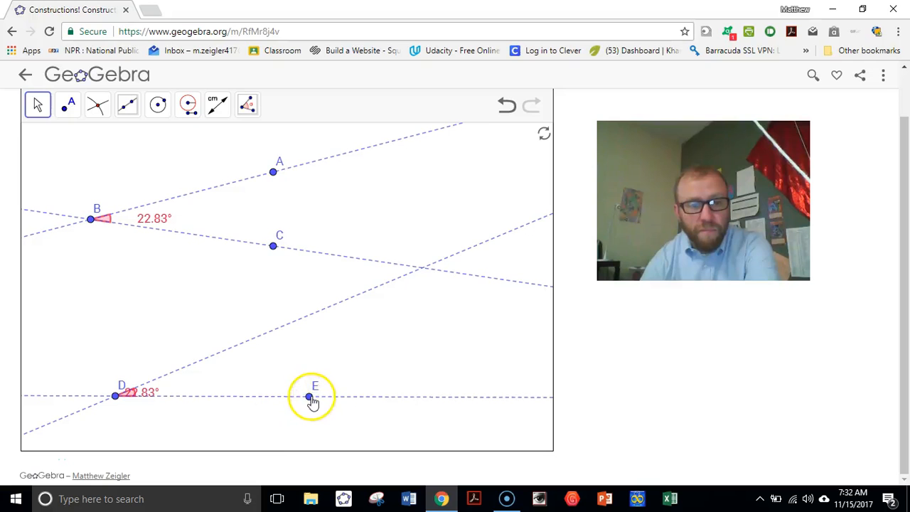
Step: Test the copied angle by moving points E and C, and move its measure label clear of vertex D
{"action": "mouse_move", "coordinate": [311, 402]}
{"action": "left_mouse_down"}
{"action": "mouse_move", "coordinate": [304, 420]}
{"action": "mouse_move", "coordinate": [320, 380]}
{"action": "mouse_move", "coordinate": [316, 399]}
{"action": "left_mouse_up"}
{"action": "left_click_drag", "start_coordinate": [272, 247], "coordinate": [249, 270]}
{"action": "left_click_drag", "start_coordinate": [148, 395], "coordinate": [179, 384]}
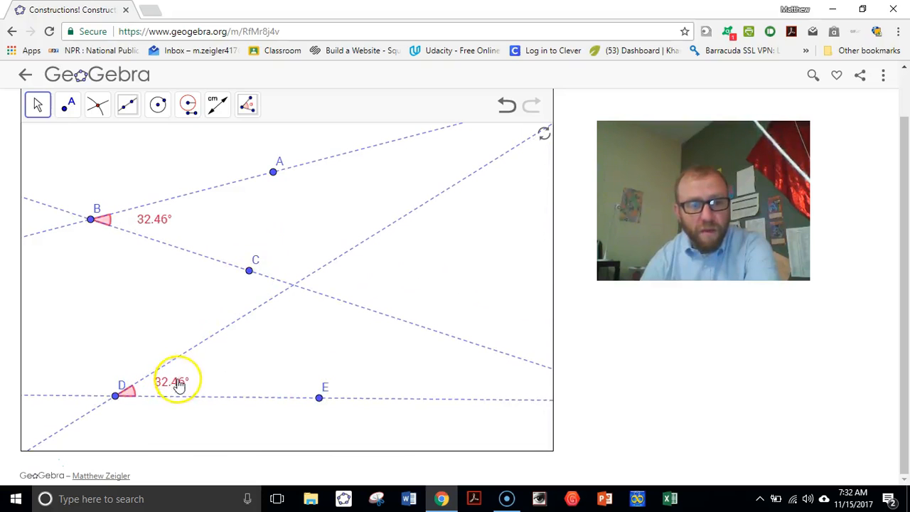
{"action": "left_click_drag", "start_coordinate": [251, 274], "coordinate": [255, 240]}
{"action": "mouse_move", "coordinate": [317, 401]}
{"action": "left_mouse_down"}
{"action": "mouse_move", "coordinate": [304, 362]}
{"action": "mouse_move", "coordinate": [306, 420]}
{"action": "mouse_move", "coordinate": [298, 351]}
{"action": "mouse_move", "coordinate": [310, 408]}
{"action": "left_mouse_up"}
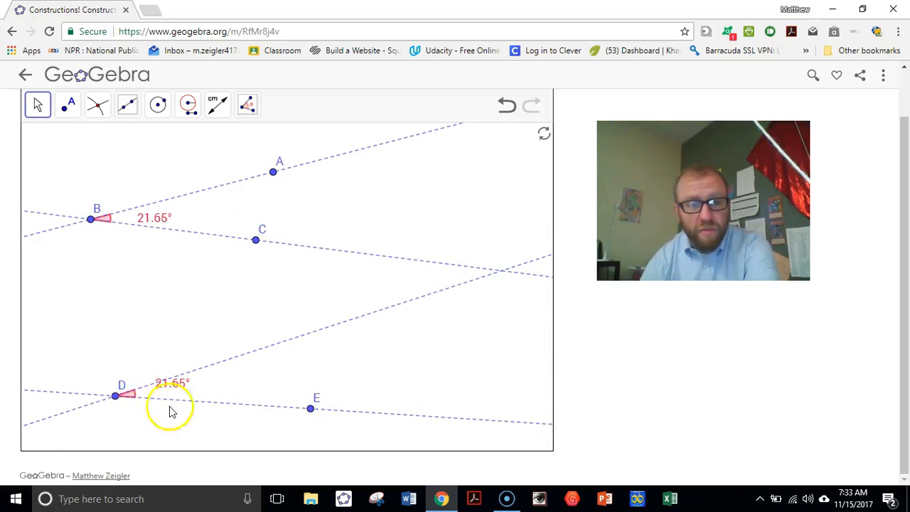
Step: Move vertices D and B to test the copy, and place angle B's label between rays BA and BC
{"action": "mouse_move", "coordinate": [116, 400]}
{"action": "left_mouse_down"}
{"action": "mouse_move", "coordinate": [152, 316]}
{"action": "mouse_move", "coordinate": [121, 401]}
{"action": "left_mouse_up"}
{"action": "left_click_drag", "start_coordinate": [92, 236], "coordinate": [101, 264]}
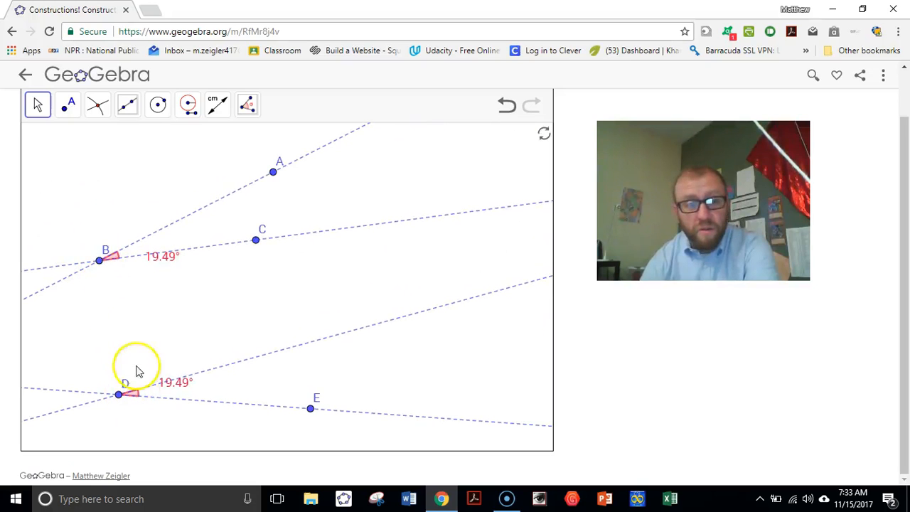
{"action": "mouse_move", "coordinate": [101, 265]}
{"action": "left_mouse_down"}
{"action": "mouse_move", "coordinate": [106, 227]}
{"action": "mouse_move", "coordinate": [113, 269]}
{"action": "left_mouse_up"}
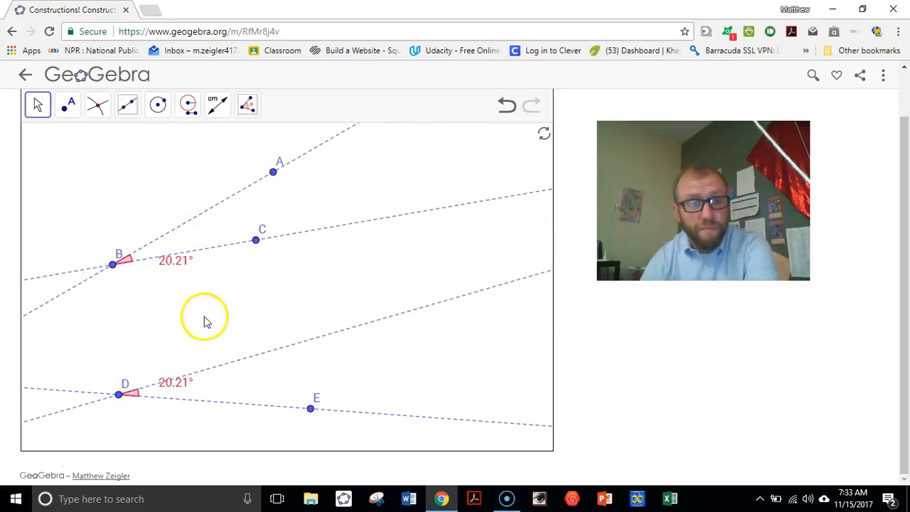
{"action": "left_click_drag", "start_coordinate": [177, 264], "coordinate": [179, 246]}
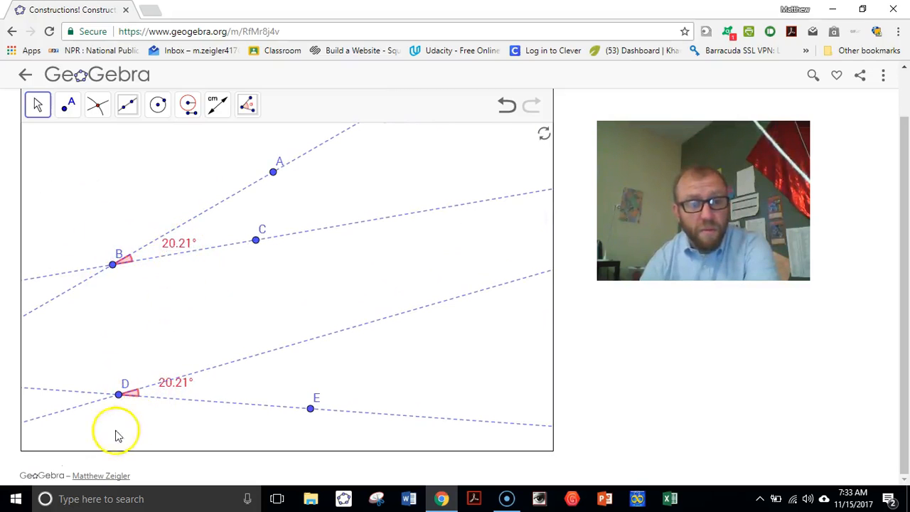